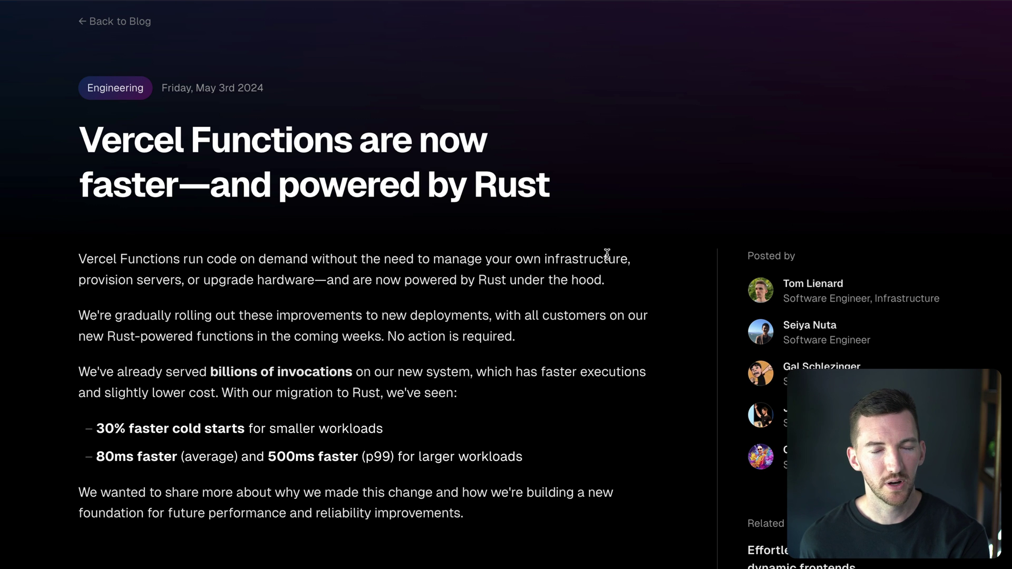
scroll(559, 219, down, 1)
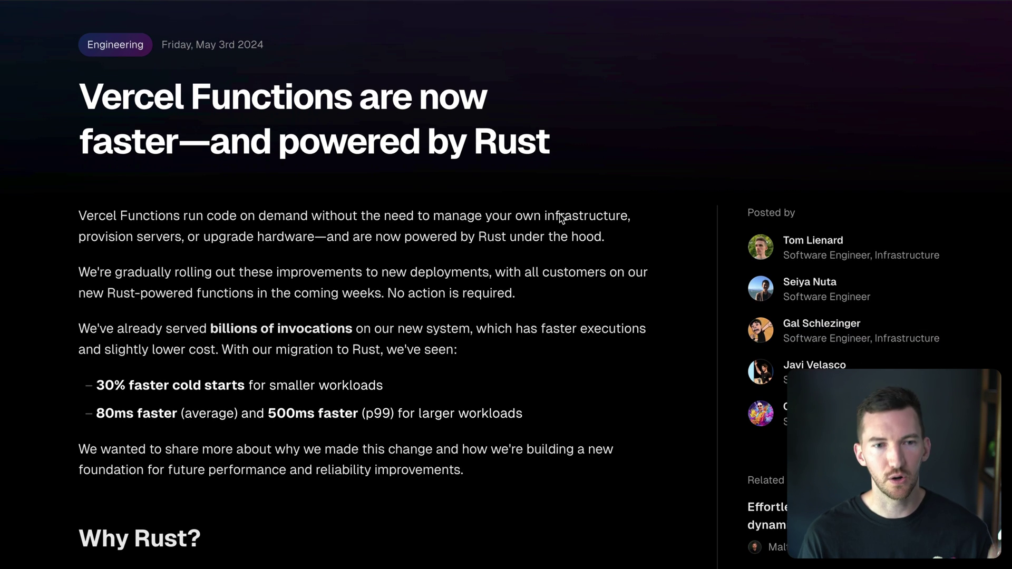
scroll(558, 219, down, 1)
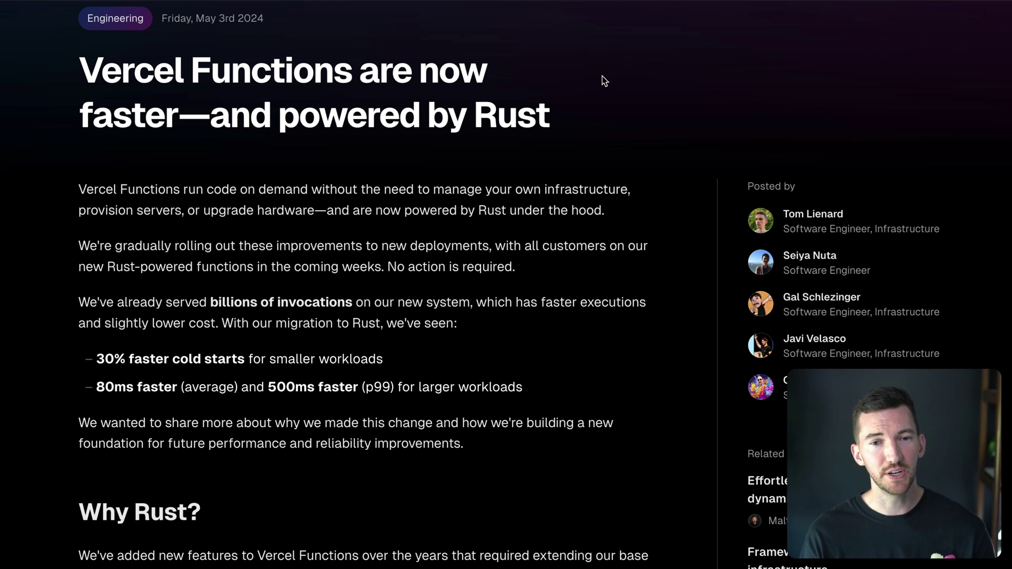
scroll(606, 87, down, 1)
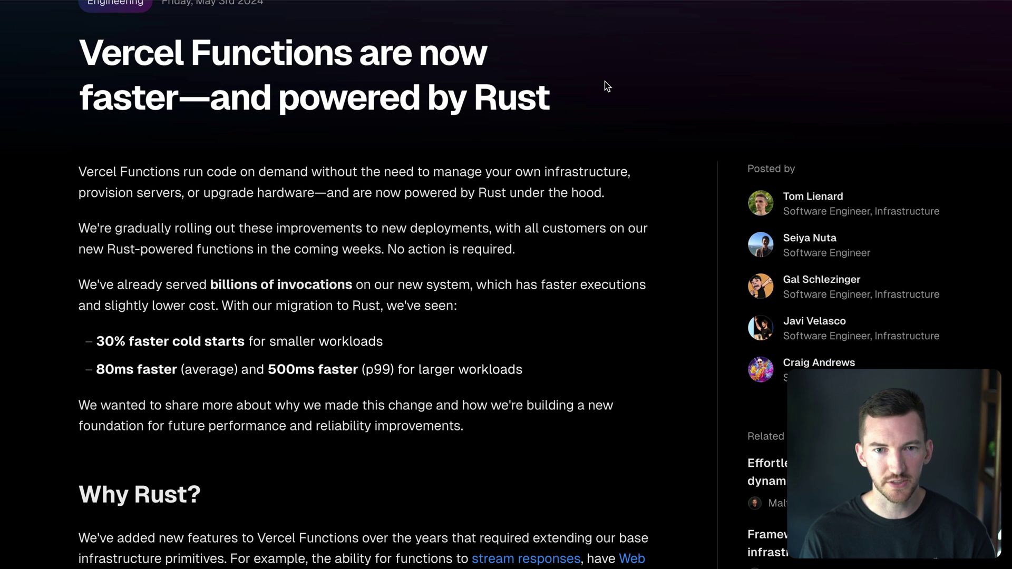
scroll(605, 86, down, 1)
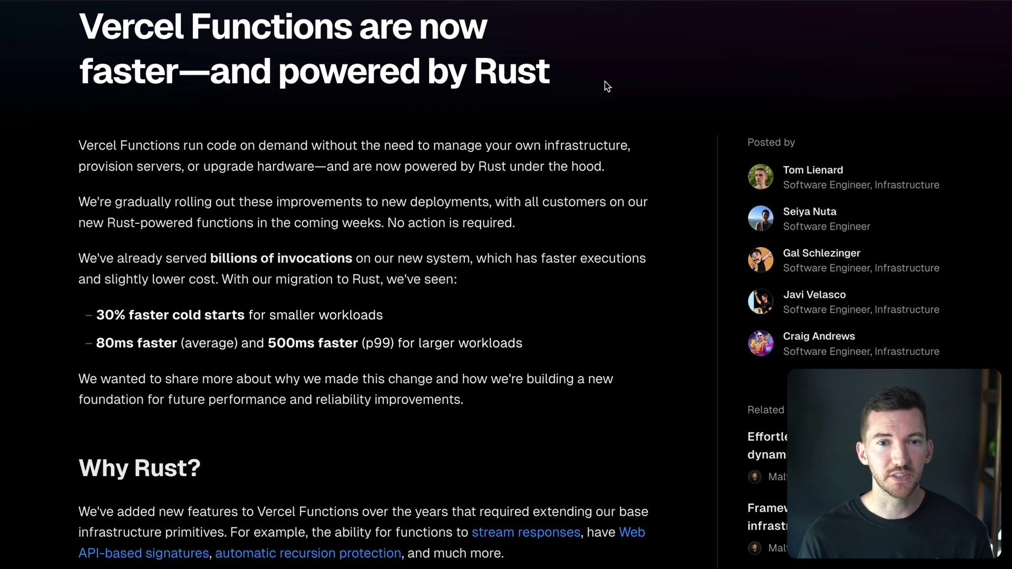
scroll(605, 87, down, 1)
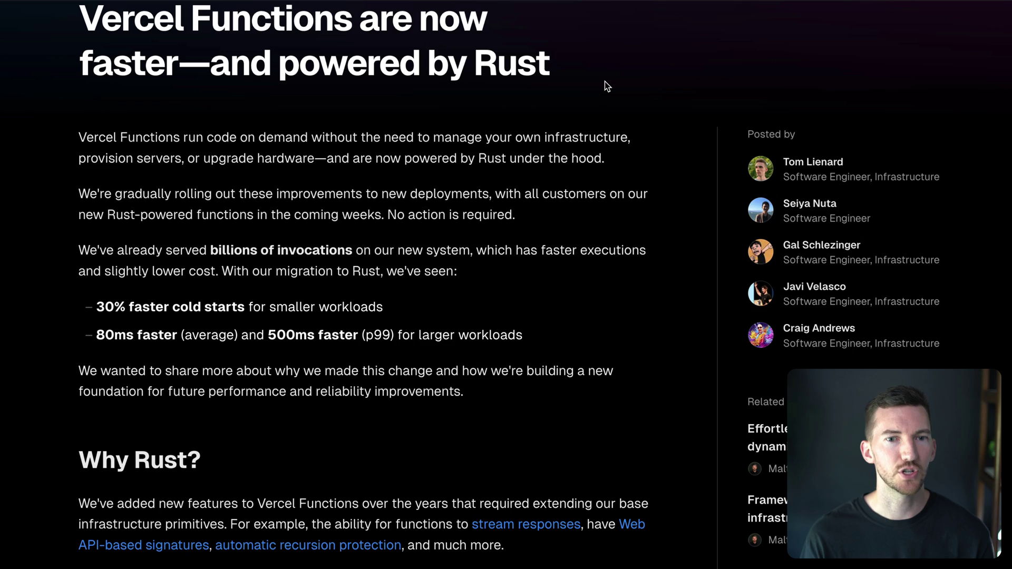
scroll(605, 87, down, 3)
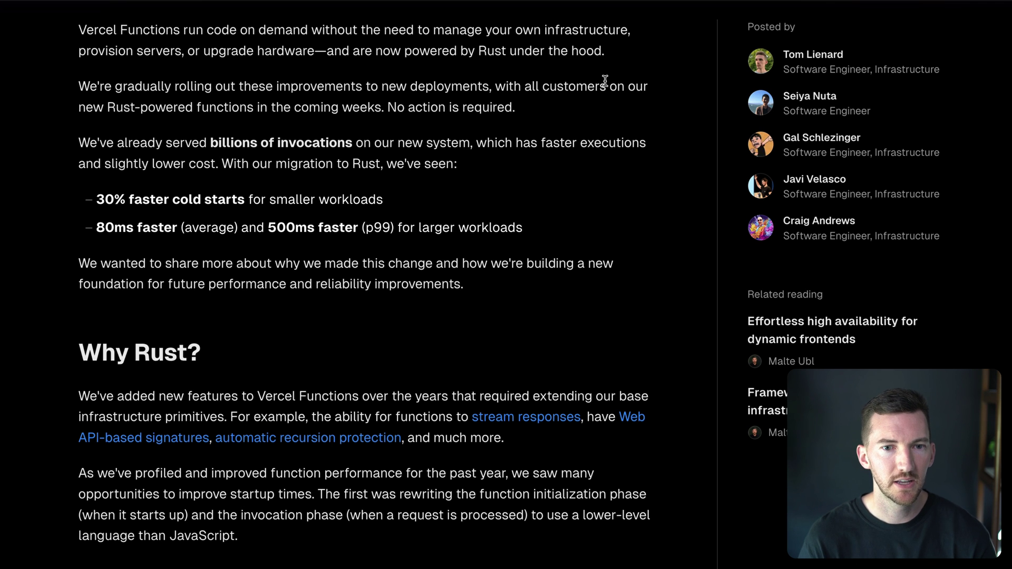
scroll(604, 81, down, 2)
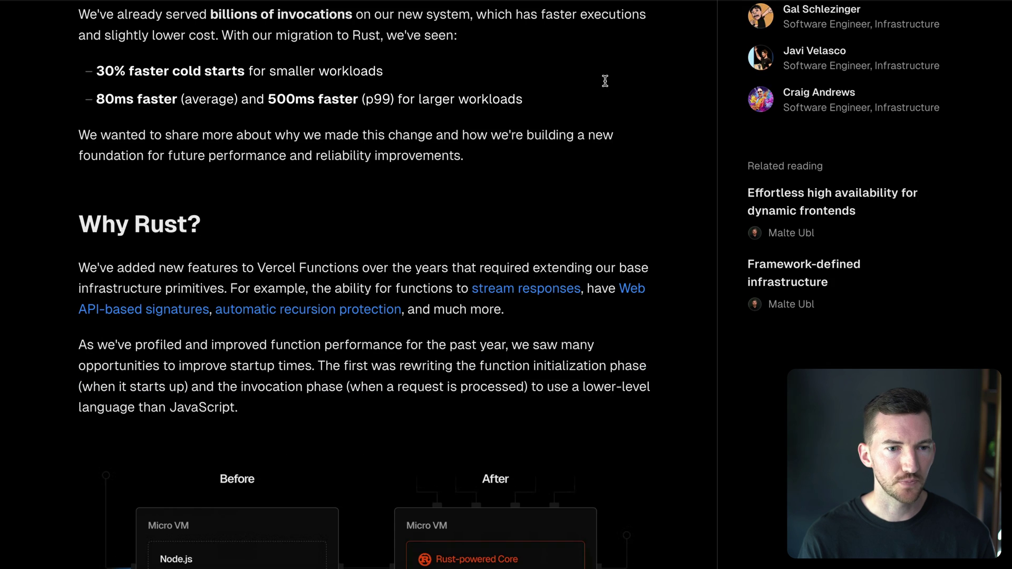
scroll(605, 81, down, 3)
scroll(605, 82, up, 1)
scroll(605, 81, up, 1)
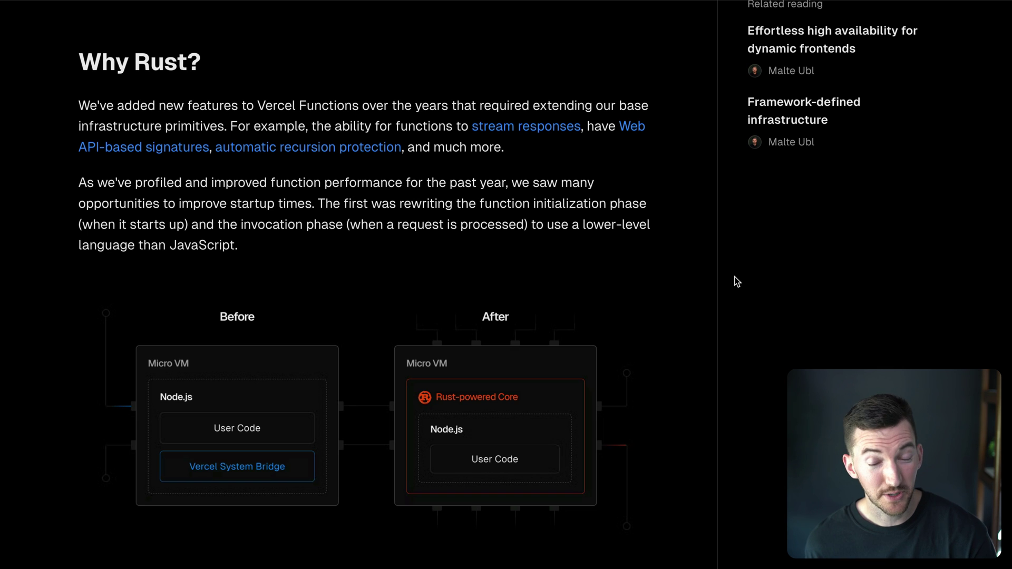
scroll(517, 163, down, 3)
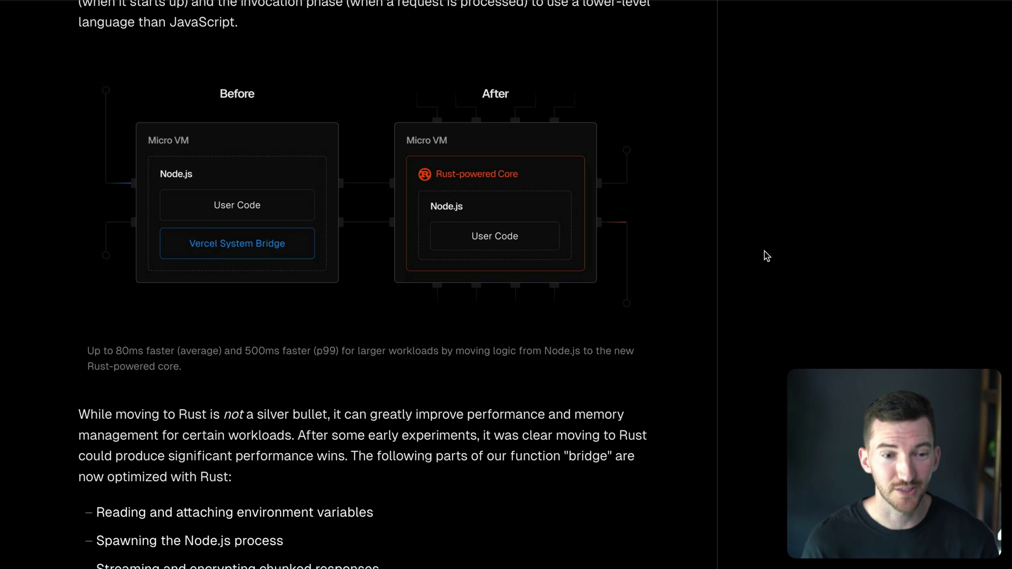
scroll(765, 256, down, 1)
scroll(765, 255, down, 2)
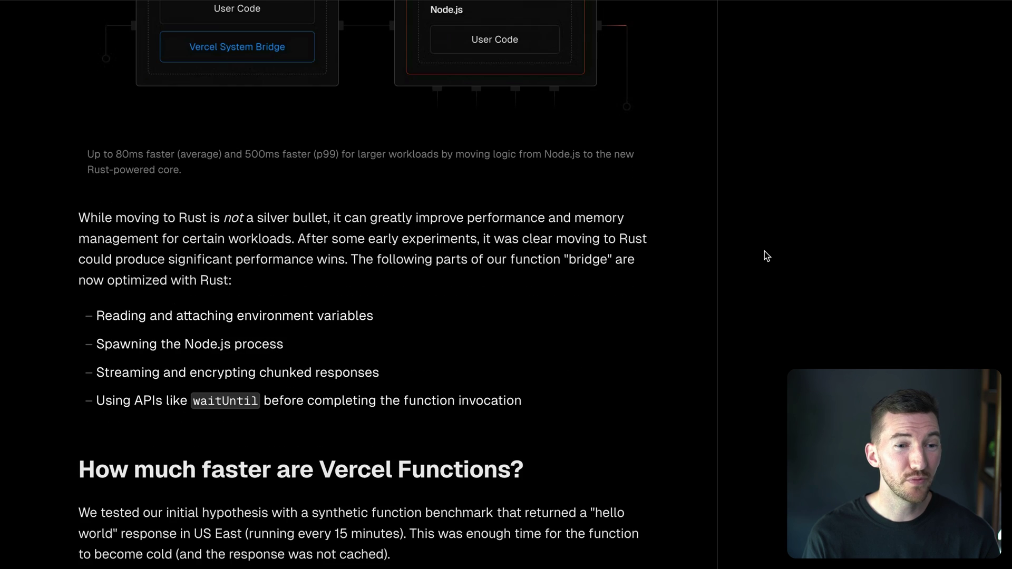
scroll(765, 255, down, 1)
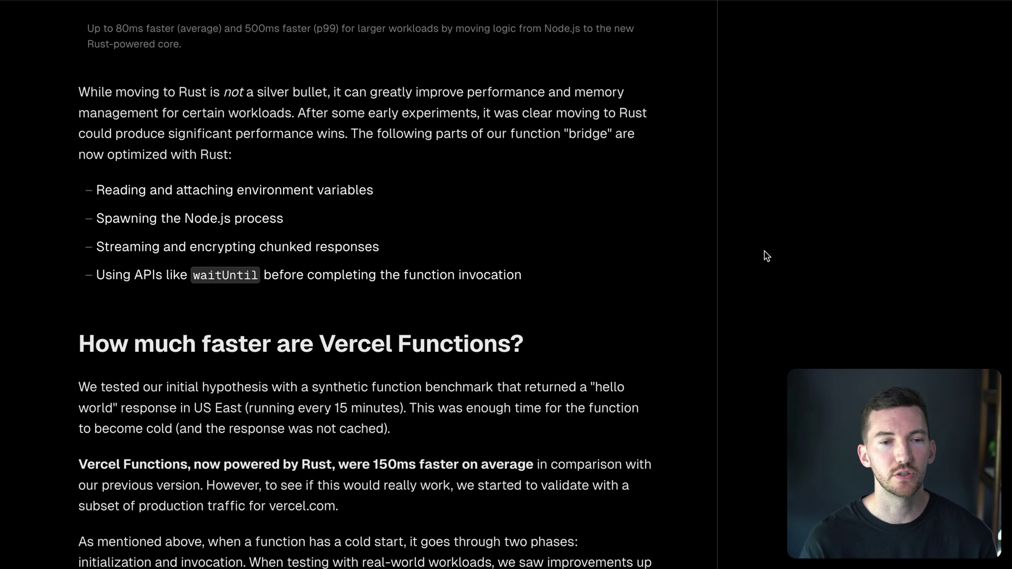
scroll(765, 255, down, 1)
scroll(765, 255, down, 2)
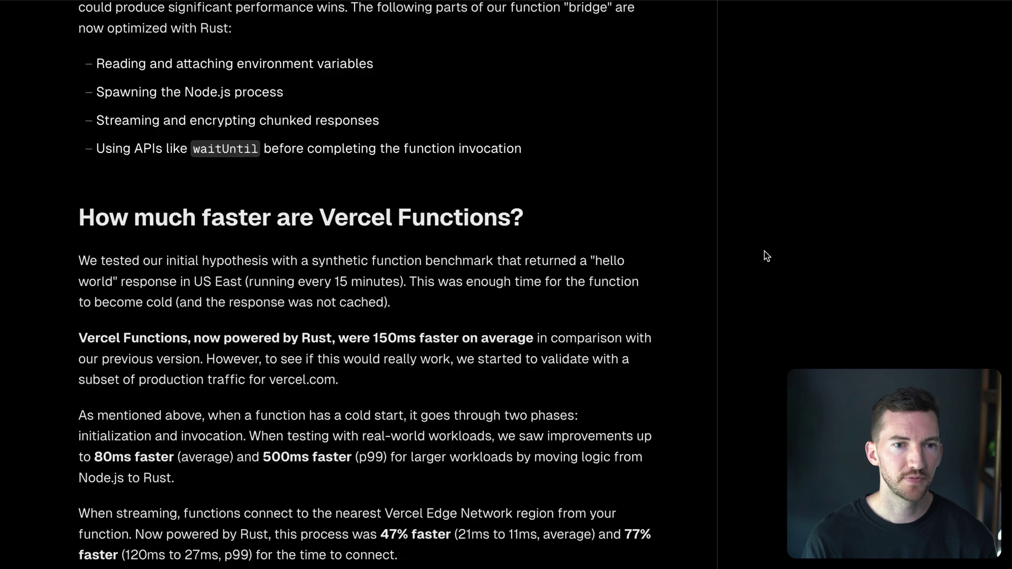
scroll(765, 256, down, 2)
scroll(765, 254, down, 1)
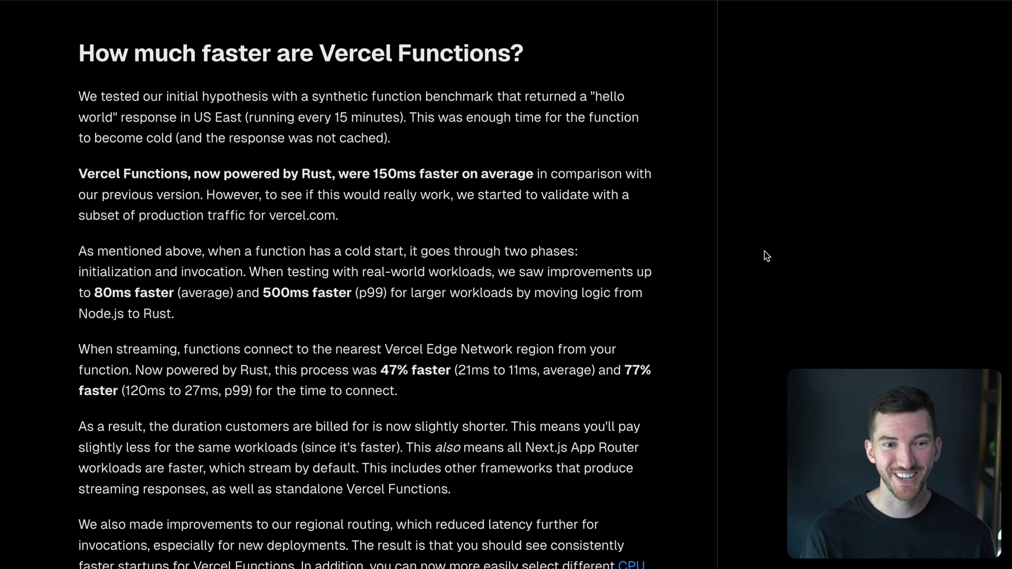
scroll(764, 251, down, 1)
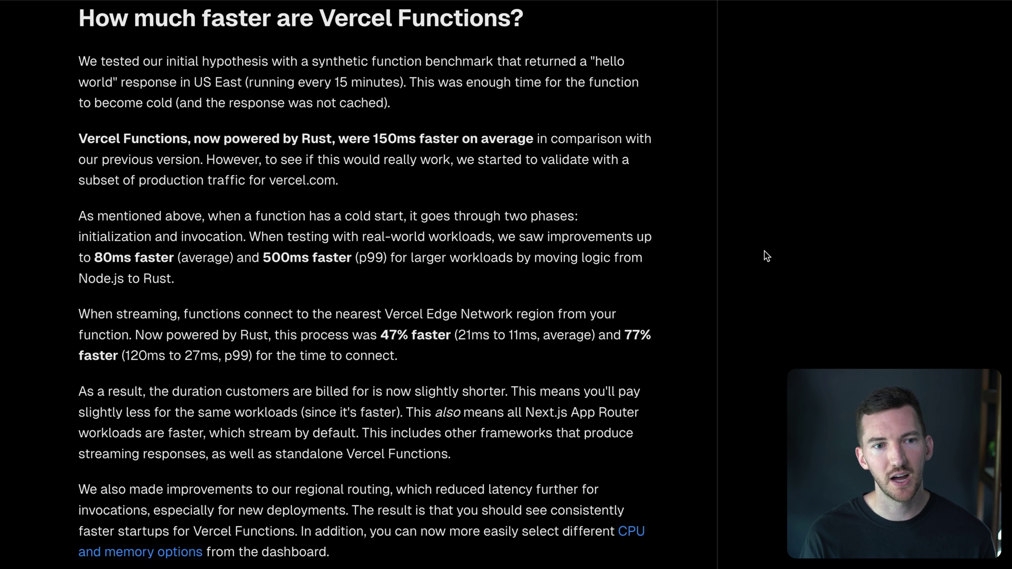
scroll(764, 251, down, 1)
scroll(764, 251, down, 1)
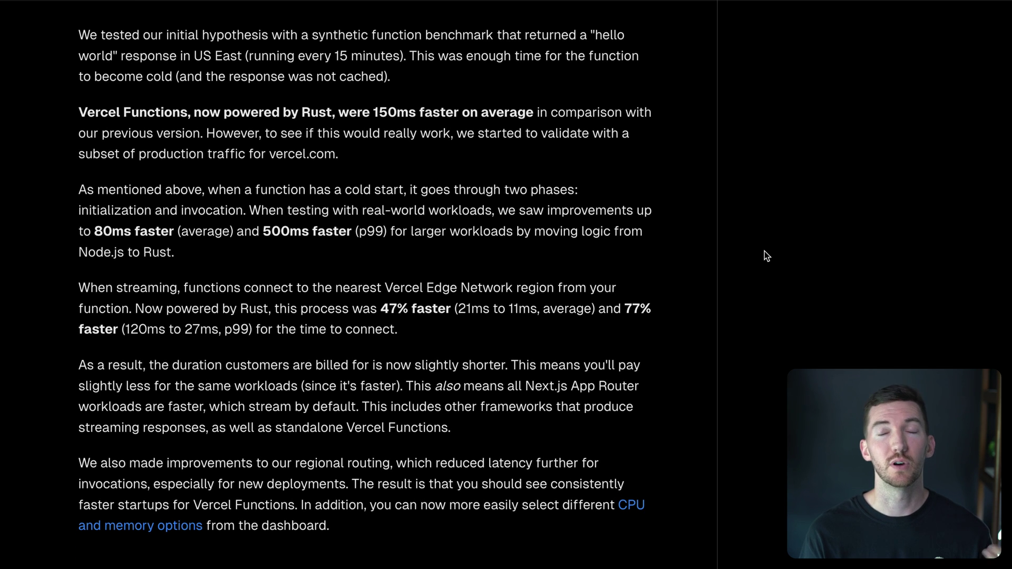
scroll(765, 255, down, 1)
scroll(765, 256, down, 1)
scroll(765, 255, down, 1)
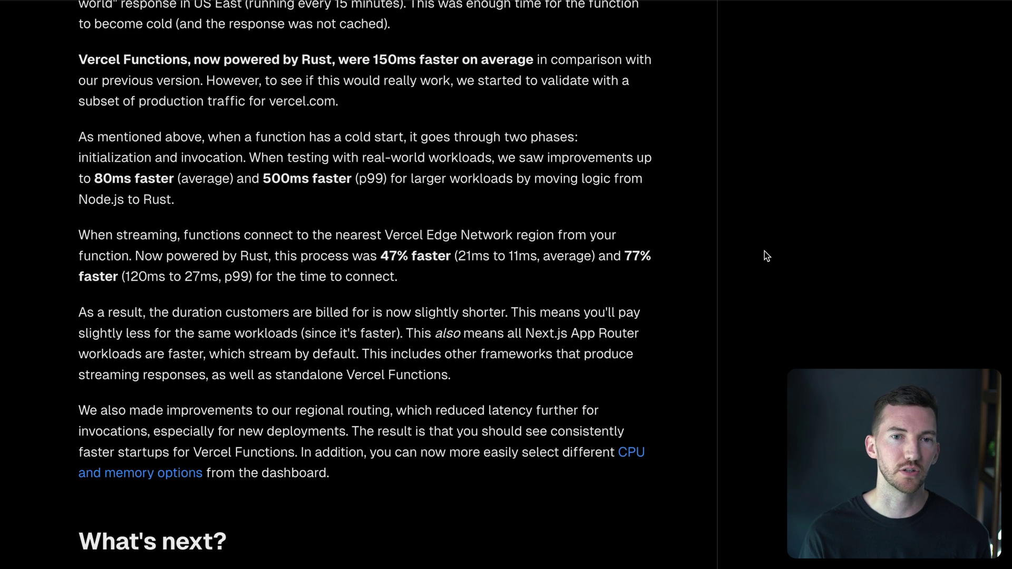
scroll(765, 256, down, 1)
scroll(765, 256, down, 1)
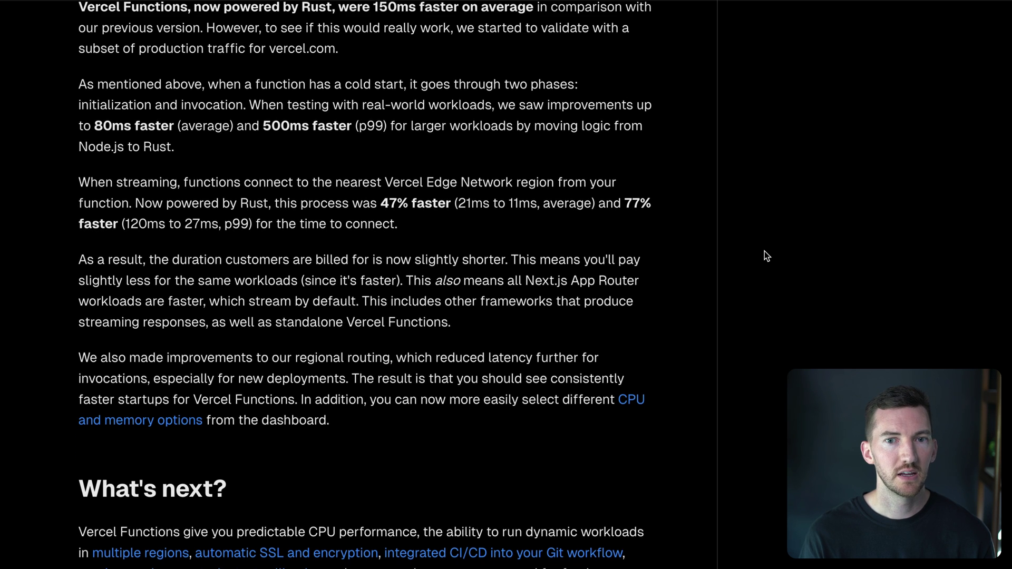
scroll(765, 252, down, 1)
scroll(765, 251, down, 1)
scroll(765, 251, down, 1)
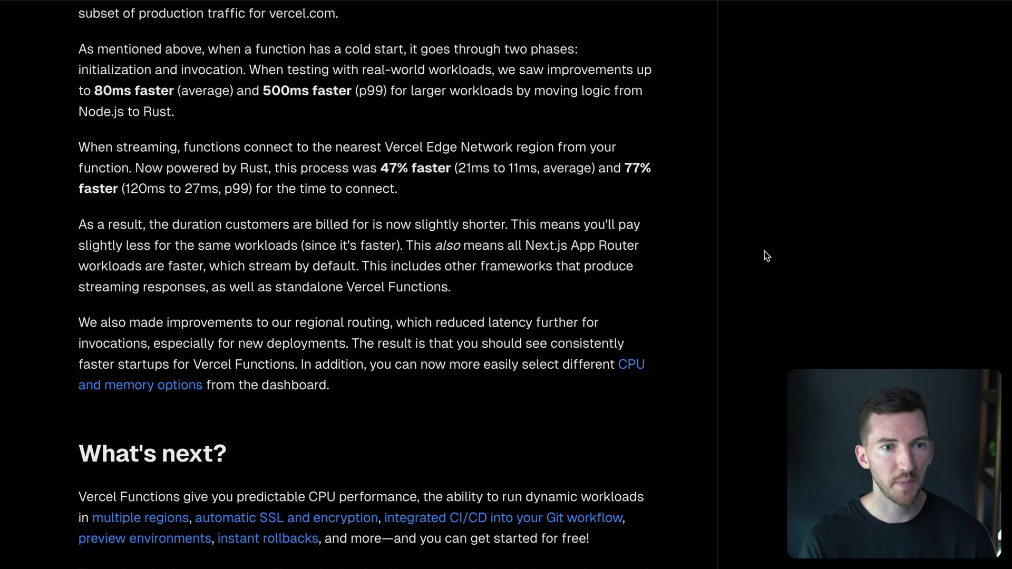
scroll(791, 287, down, 1)
scroll(791, 288, down, 1)
scroll(791, 288, down, 1)
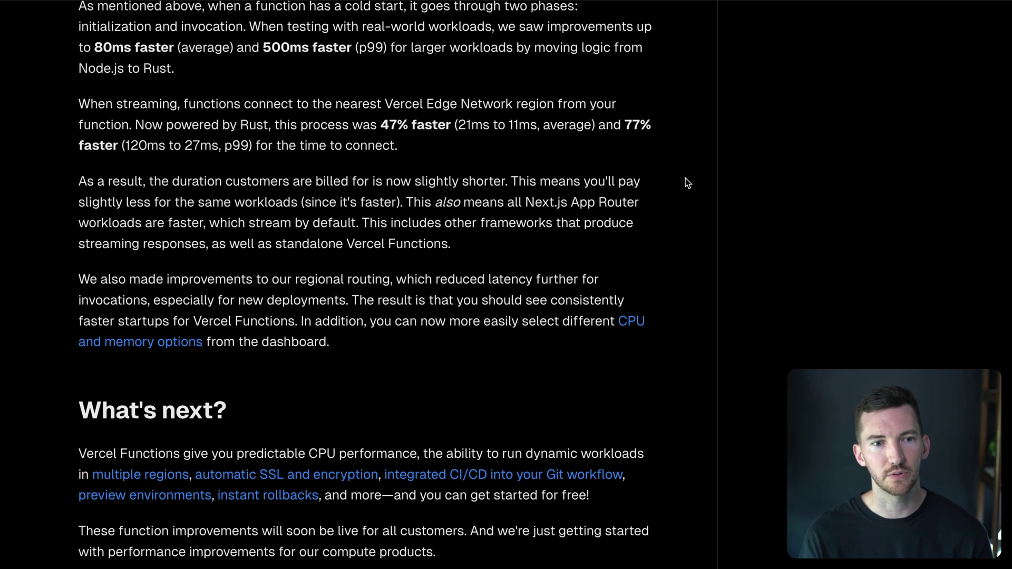
scroll(735, 147, down, 1)
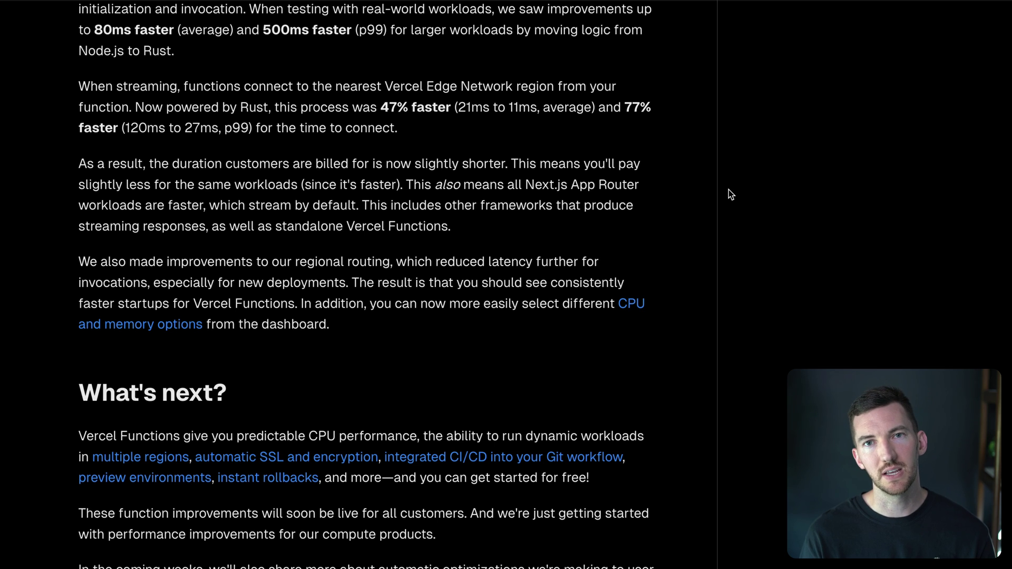
scroll(729, 194, down, 2)
scroll(722, 199, down, 1)
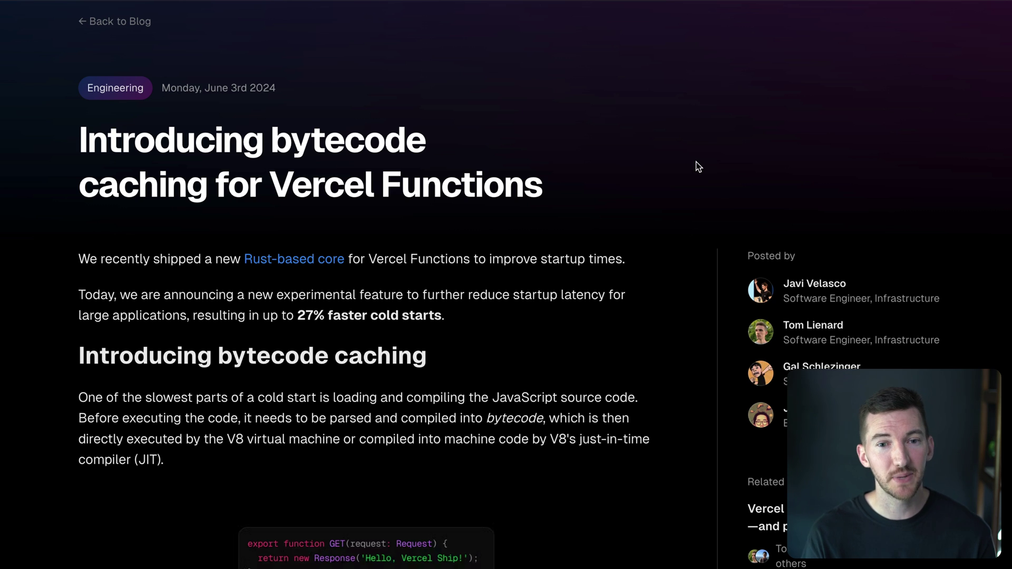
scroll(697, 167, down, 1)
scroll(698, 167, down, 1)
scroll(698, 167, down, 1)
scroll(698, 167, down, 1)
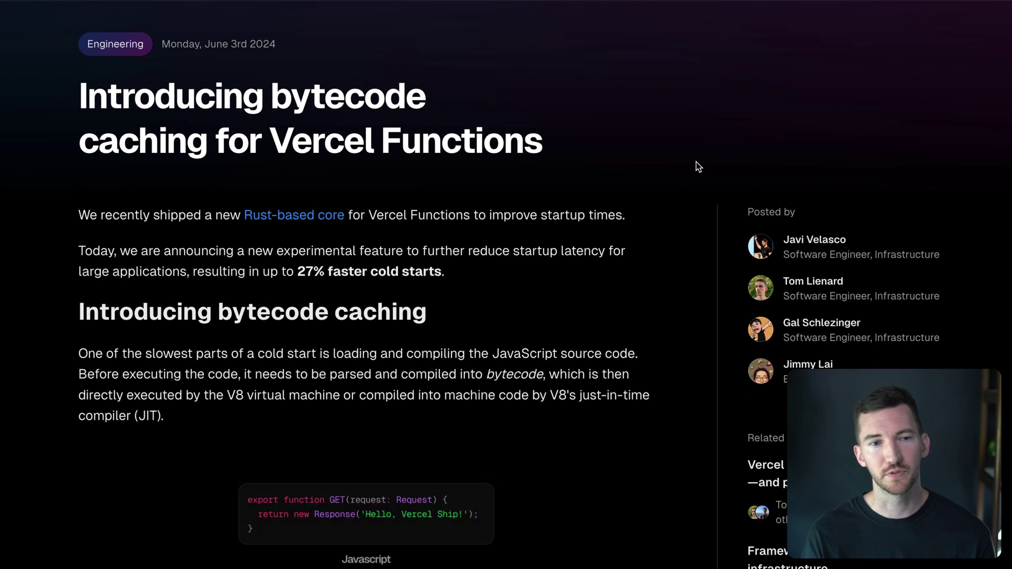
scroll(699, 167, down, 1)
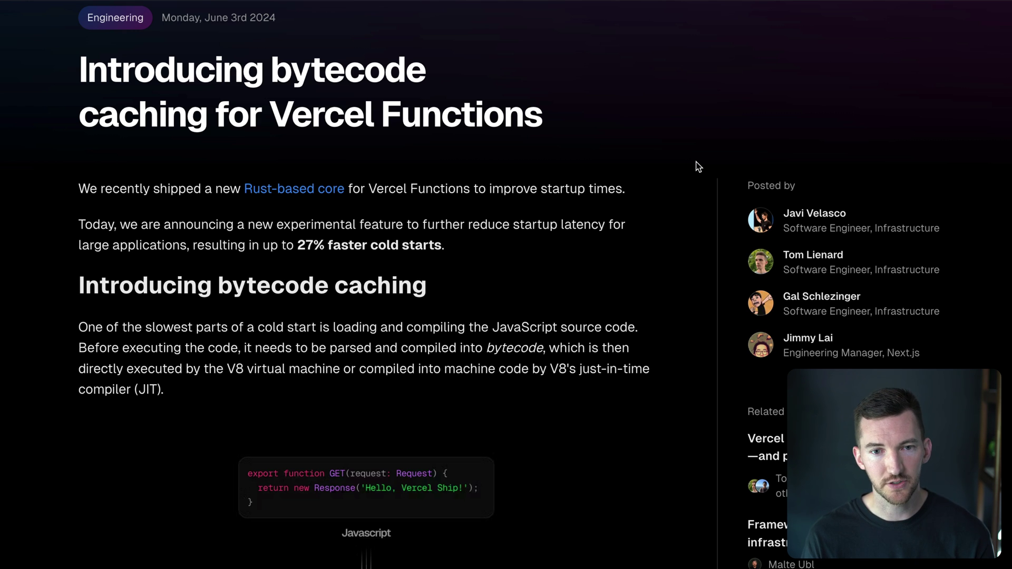
scroll(698, 166, down, 3)
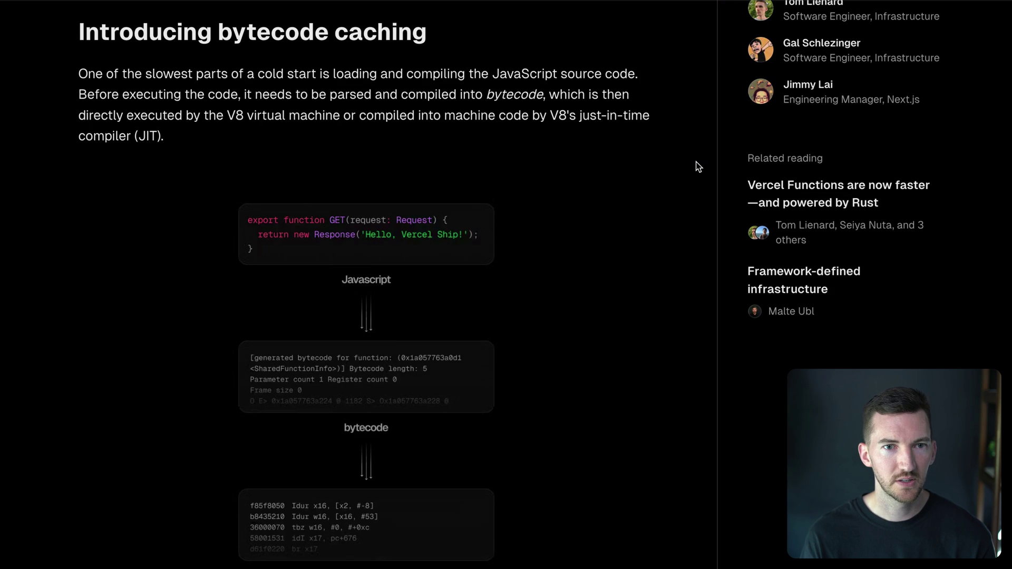
scroll(698, 166, down, 1)
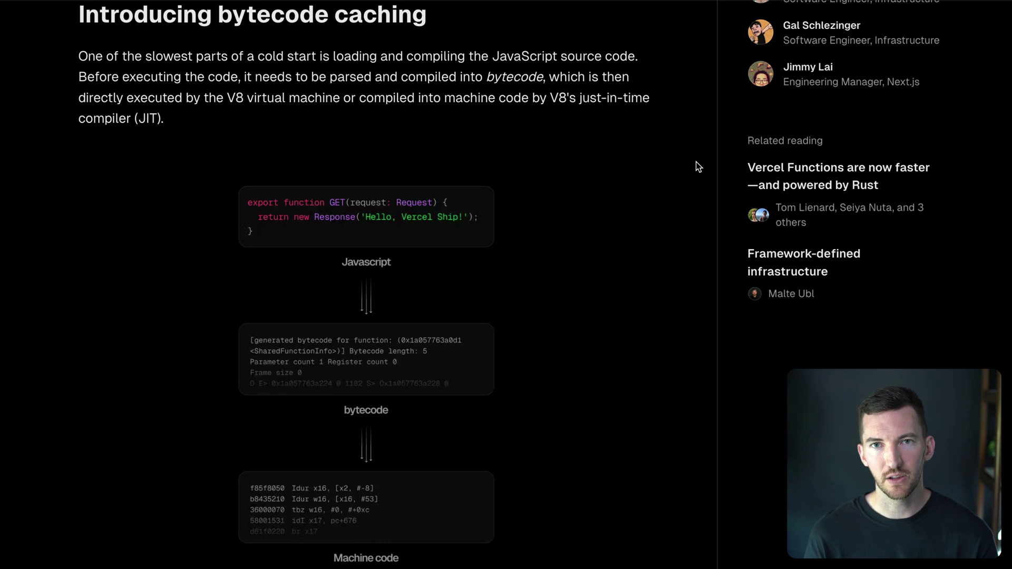
scroll(672, 174, down, 1)
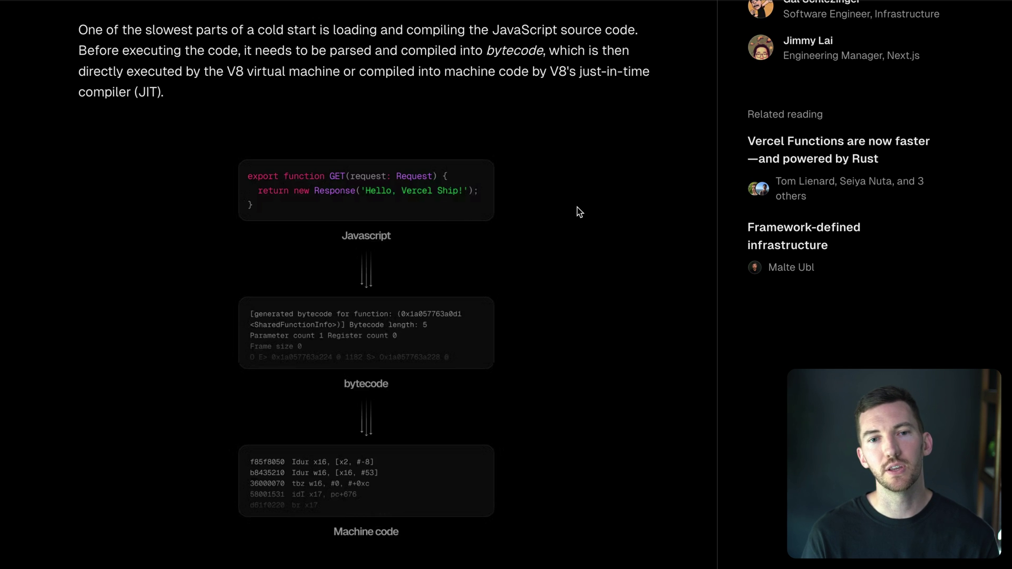
scroll(577, 210, down, 1)
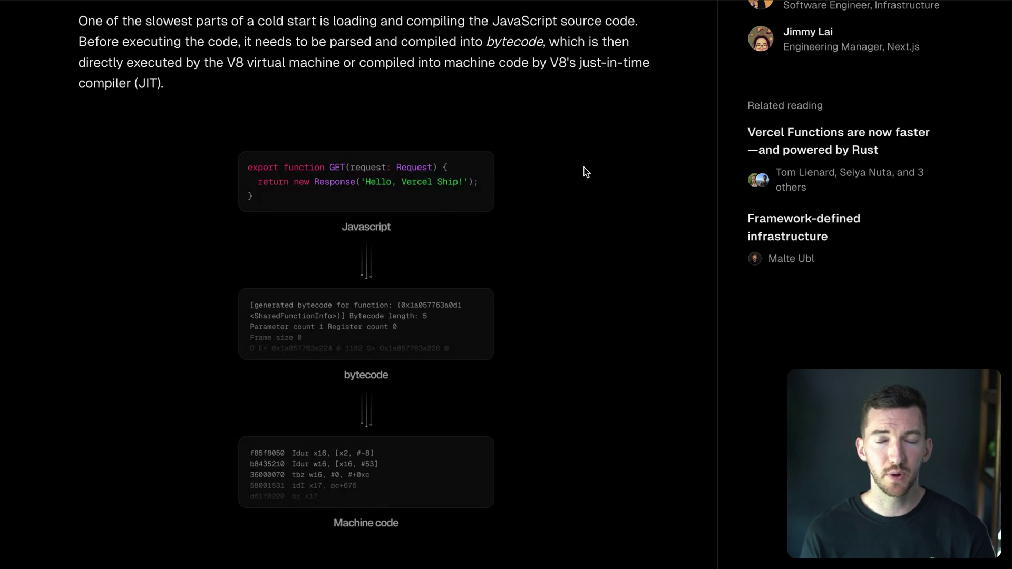
scroll(584, 172, down, 1)
scroll(491, 270, down, 1)
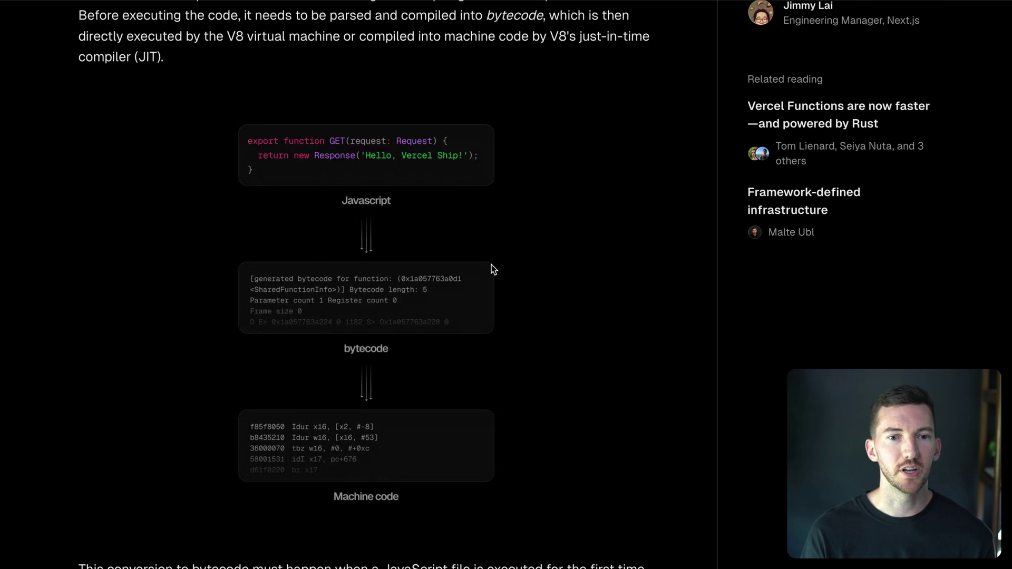
scroll(491, 270, down, 1)
scroll(492, 270, down, 2)
scroll(491, 270, down, 1)
scroll(491, 269, down, 1)
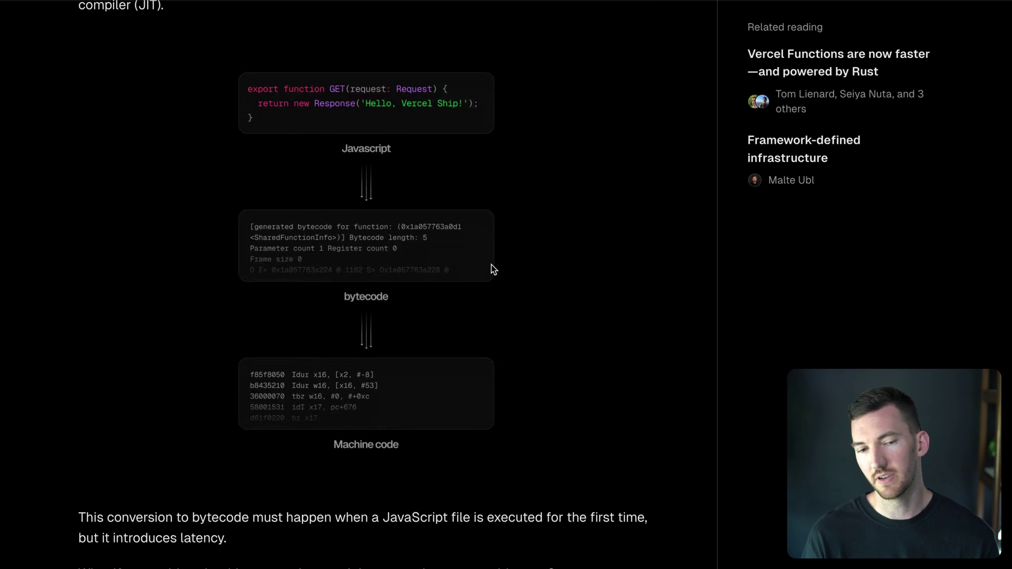
scroll(491, 270, down, 1)
scroll(594, 223, down, 3)
scroll(595, 223, down, 1)
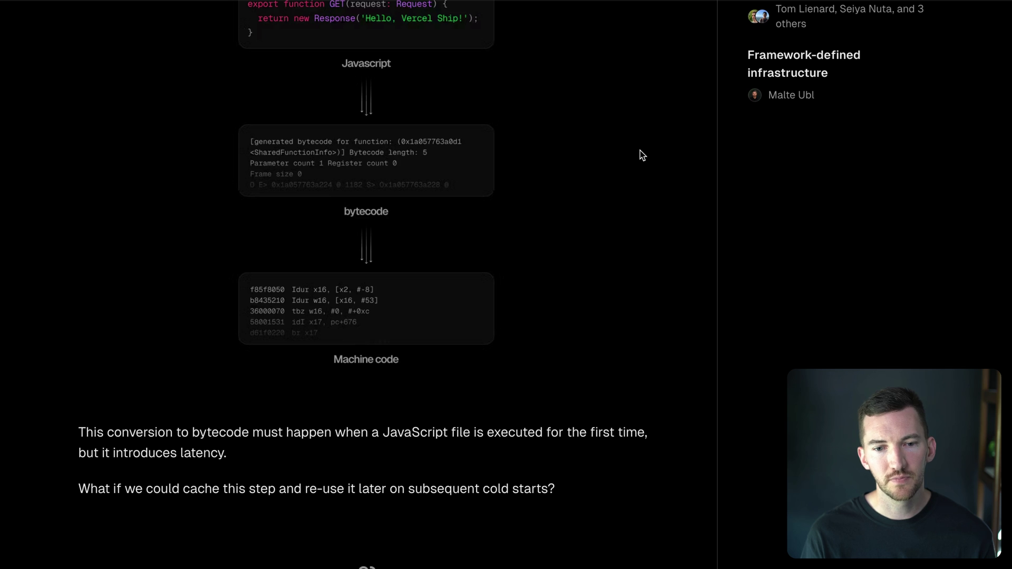
scroll(640, 155, down, 1)
scroll(640, 155, down, 3)
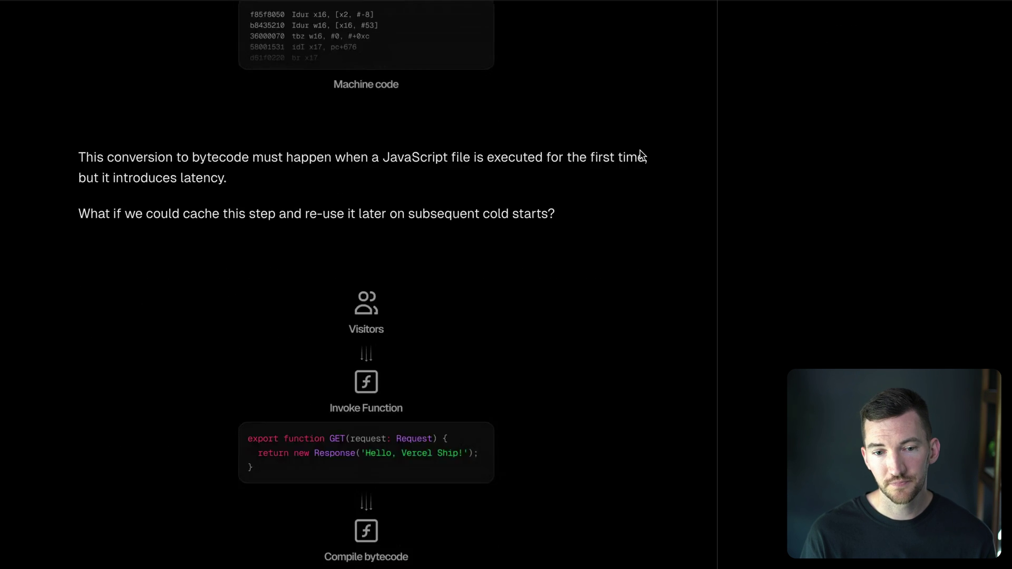
scroll(640, 155, down, 2)
scroll(640, 155, down, 1)
scroll(640, 156, down, 1)
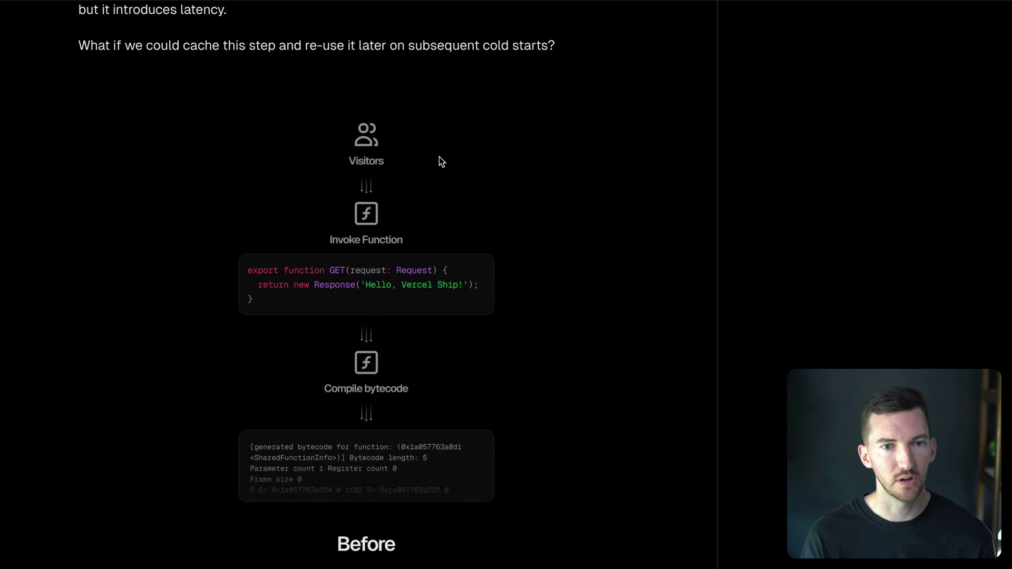
scroll(496, 158, down, 1)
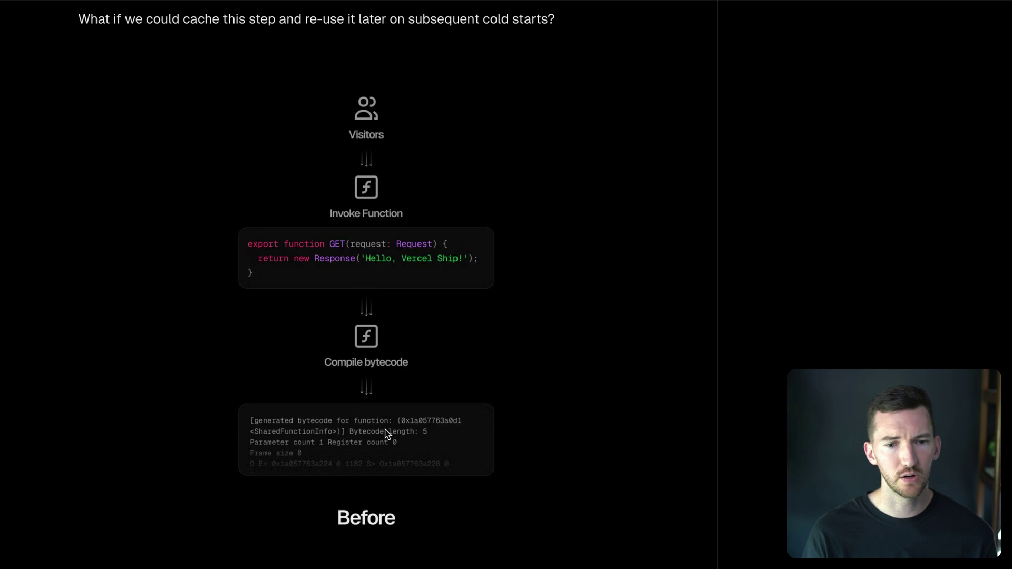
scroll(384, 430, down, 1)
scroll(533, 270, down, 1)
scroll(534, 268, down, 1)
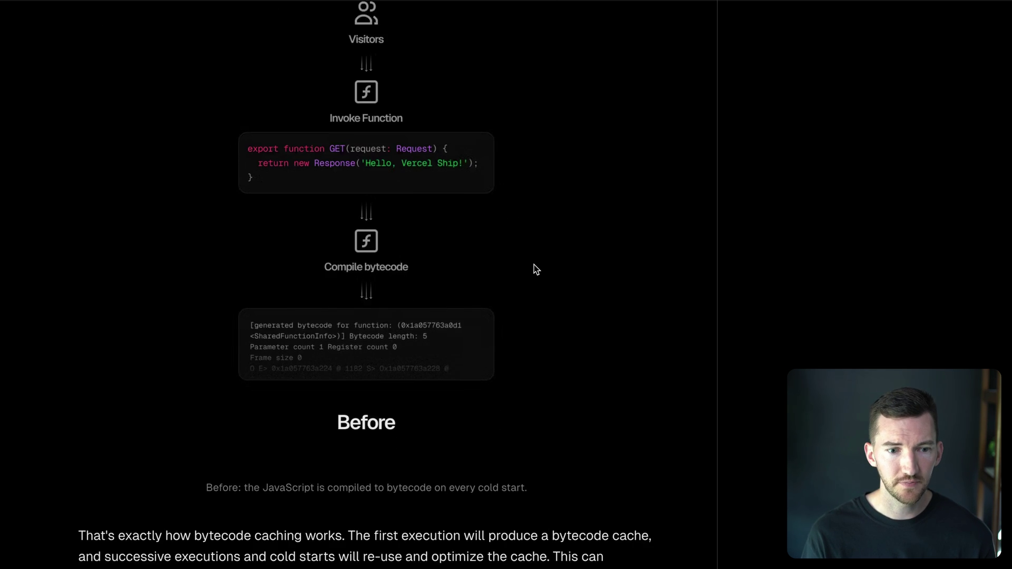
scroll(534, 269, down, 5)
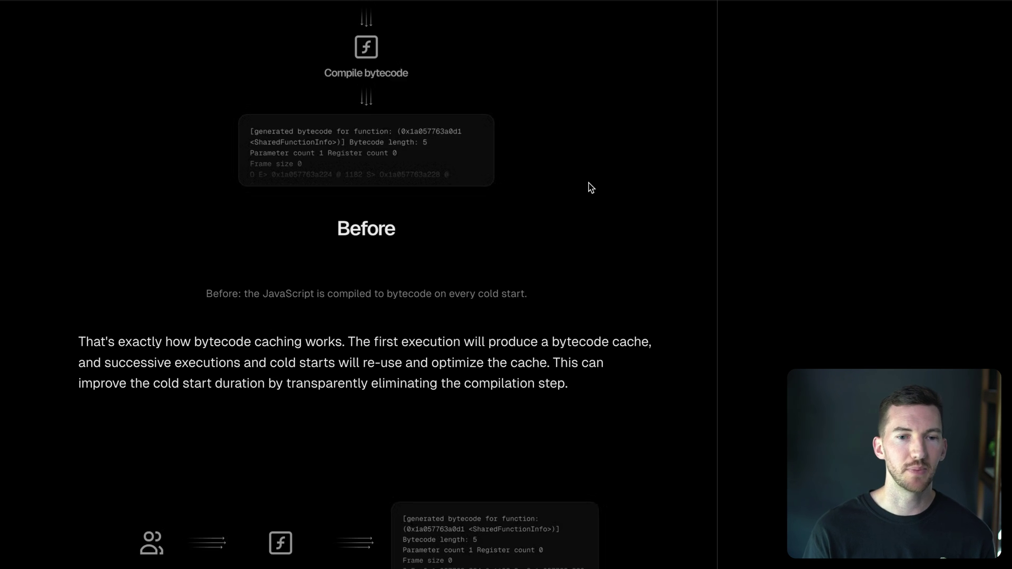
scroll(589, 187, down, 1)
scroll(590, 187, down, 1)
scroll(590, 187, down, 1)
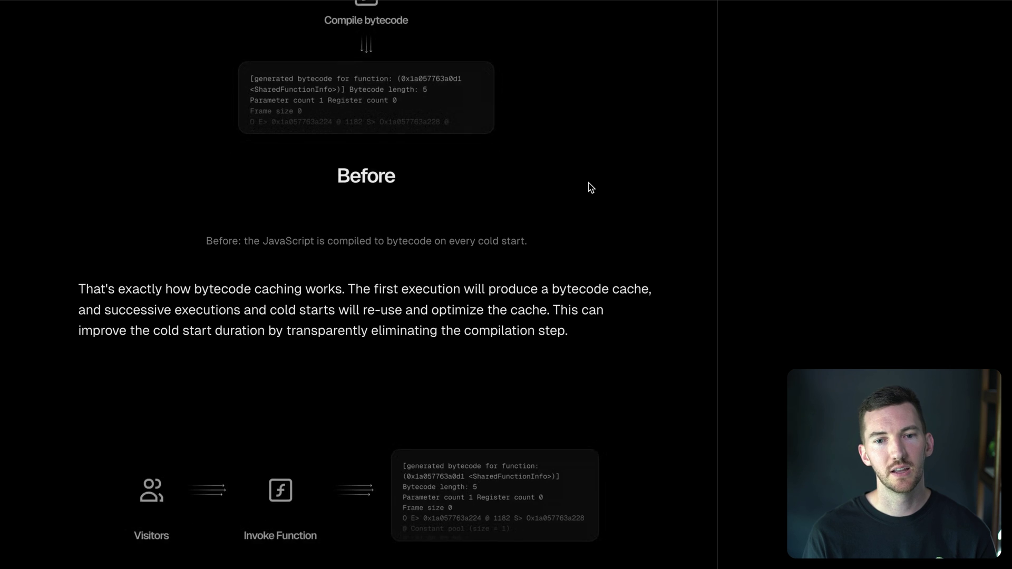
scroll(590, 187, down, 1)
scroll(589, 188, down, 2)
scroll(589, 188, up, 3)
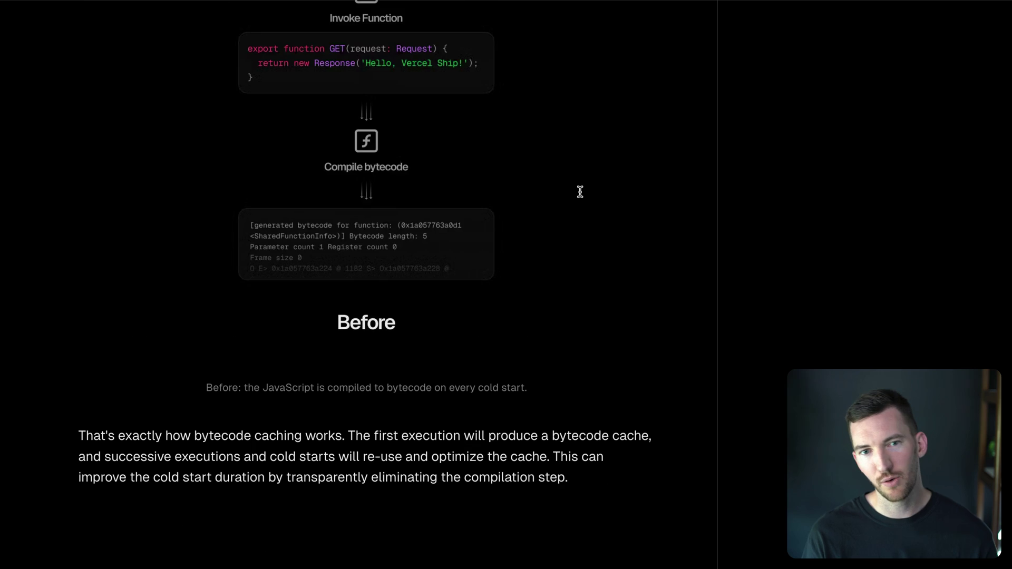
scroll(569, 97, down, 2)
scroll(589, 104, down, 1)
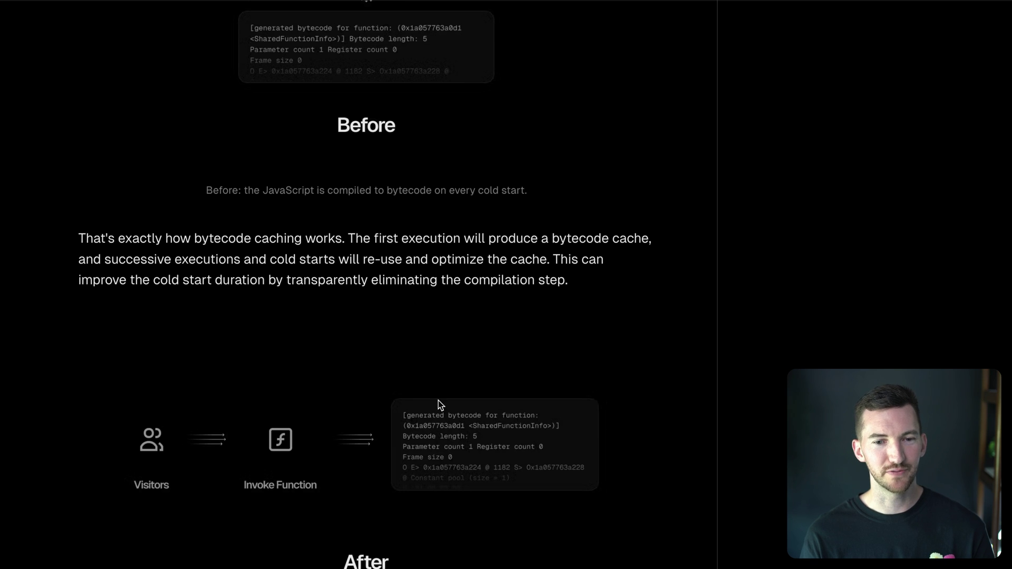
scroll(614, 214, down, 1)
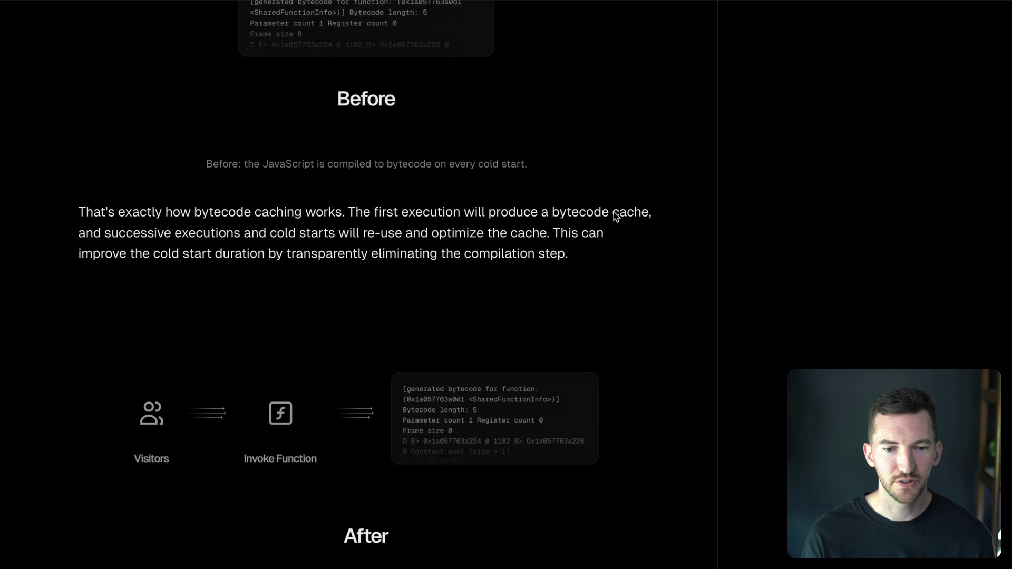
scroll(614, 212, down, 3)
scroll(613, 212, down, 1)
scroll(614, 212, down, 3)
scroll(614, 212, down, 2)
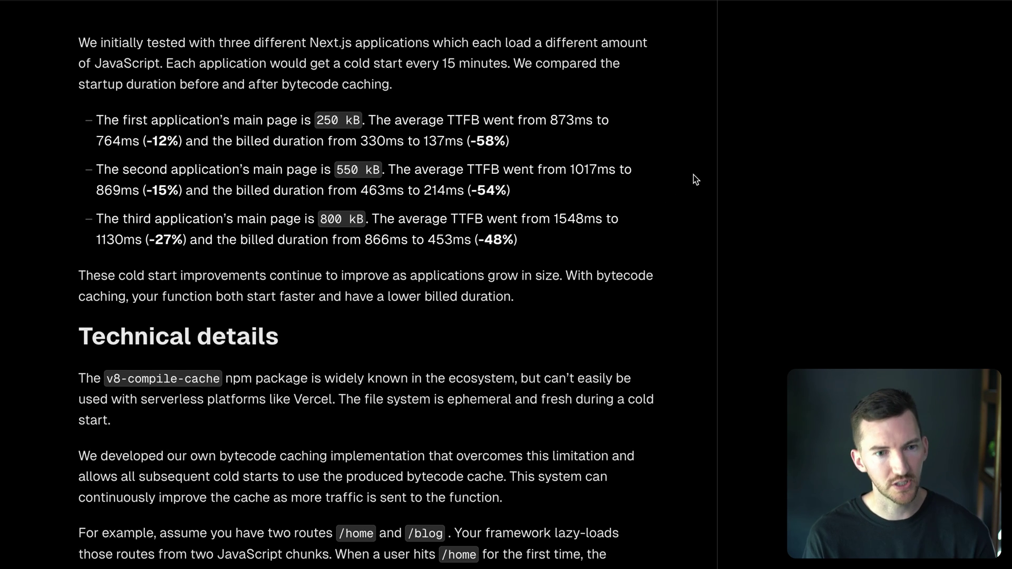
scroll(694, 175, down, 1)
scroll(693, 179, down, 1)
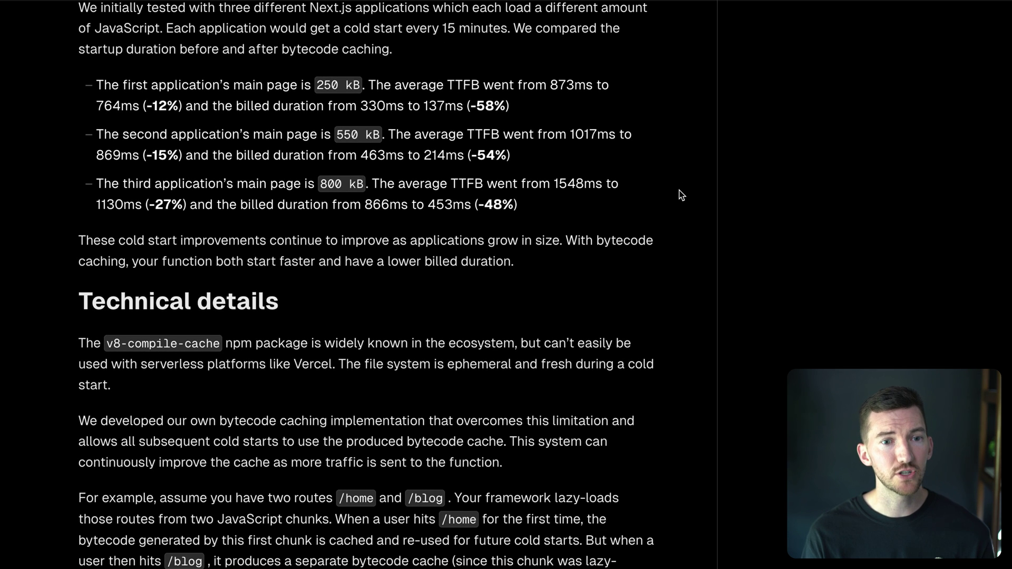
scroll(679, 190, down, 1)
scroll(679, 191, down, 1)
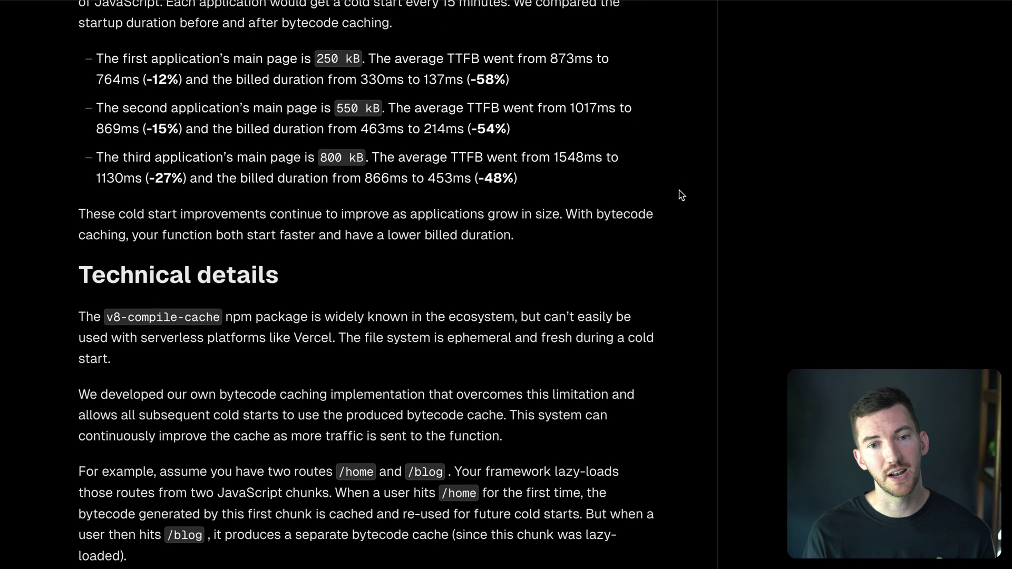
scroll(680, 191, down, 2)
scroll(680, 191, down, 5)
scroll(679, 191, down, 1)
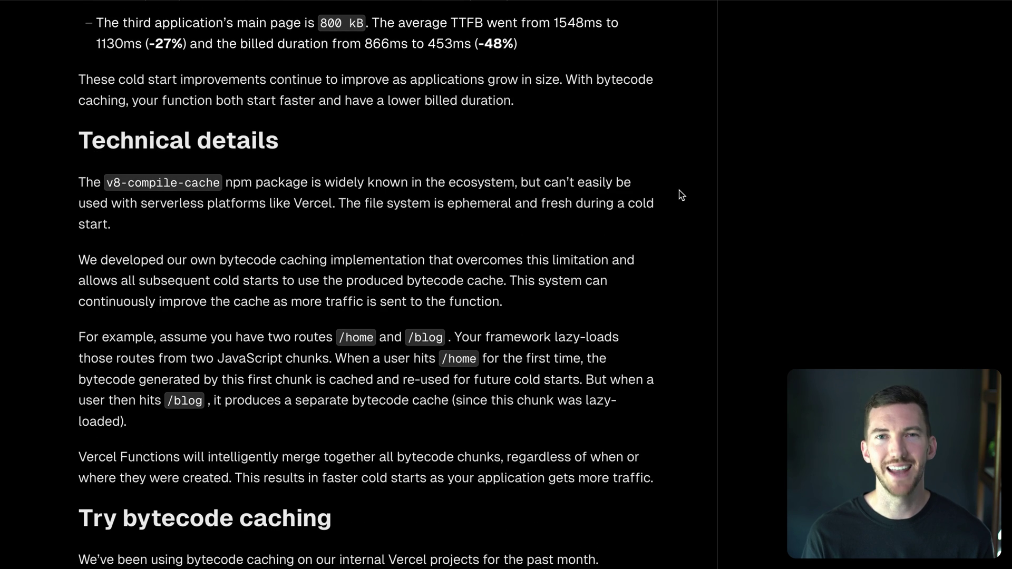
scroll(679, 195, down, 1)
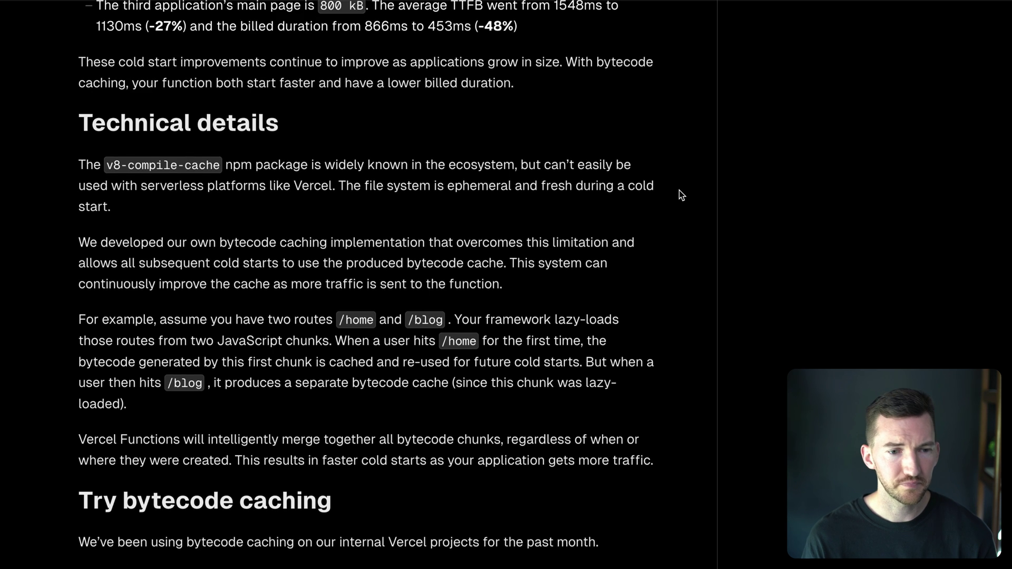
scroll(681, 195, down, 3)
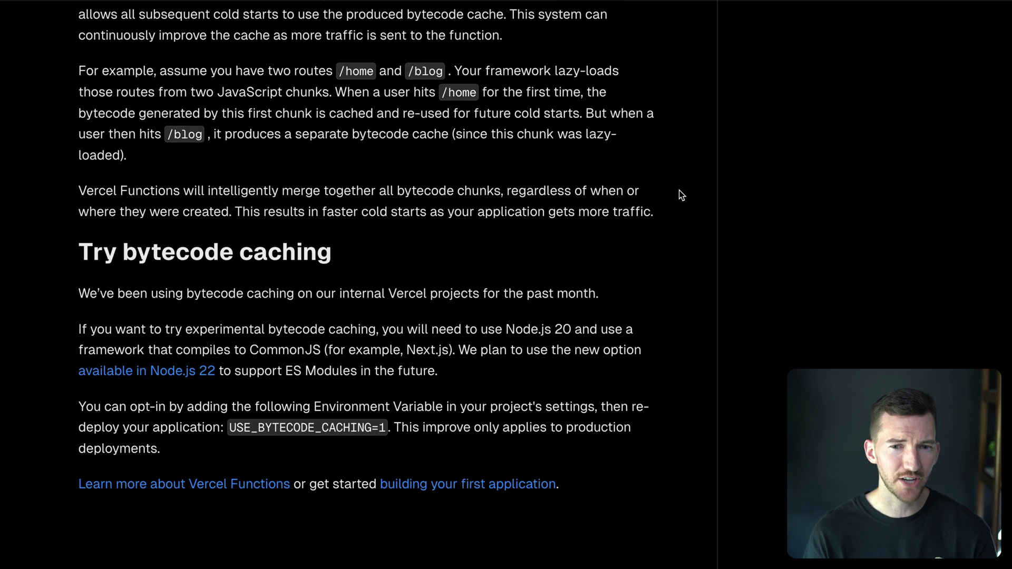